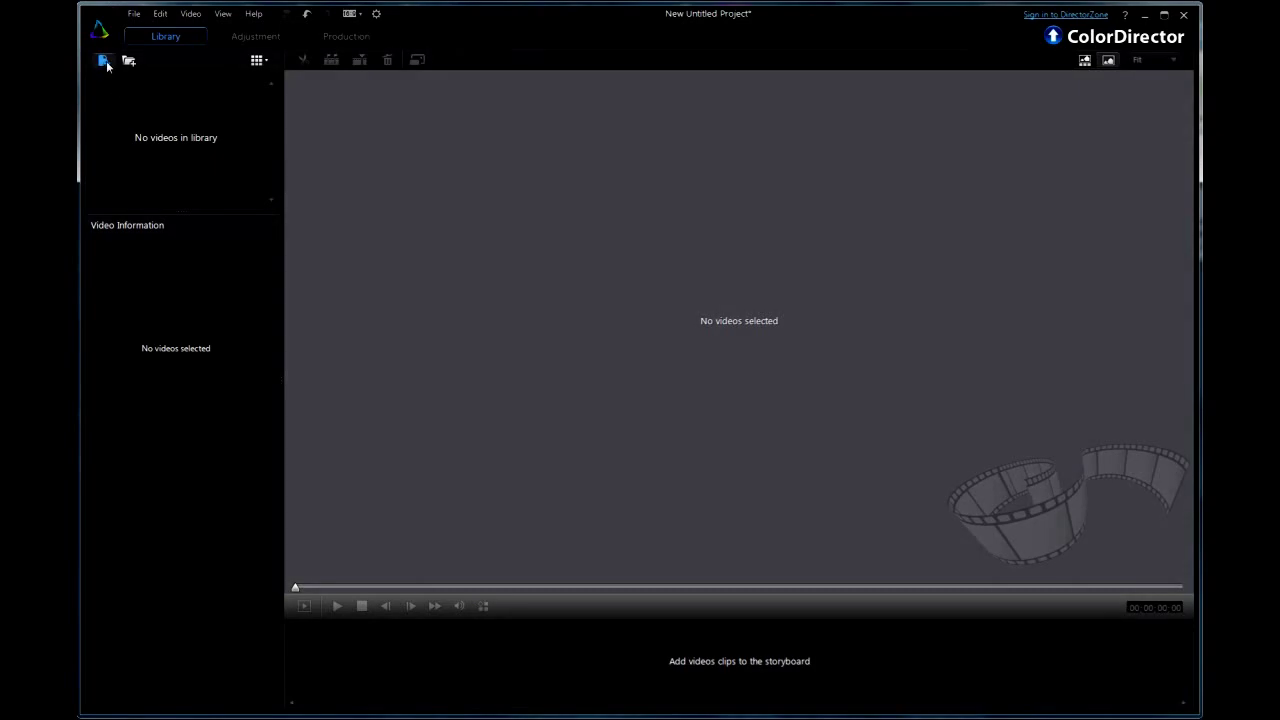
- Import chinook.mp4 from the Downloads folder and drop it onto the storyboard
{"action": "left_click", "coordinate": [104, 61]}
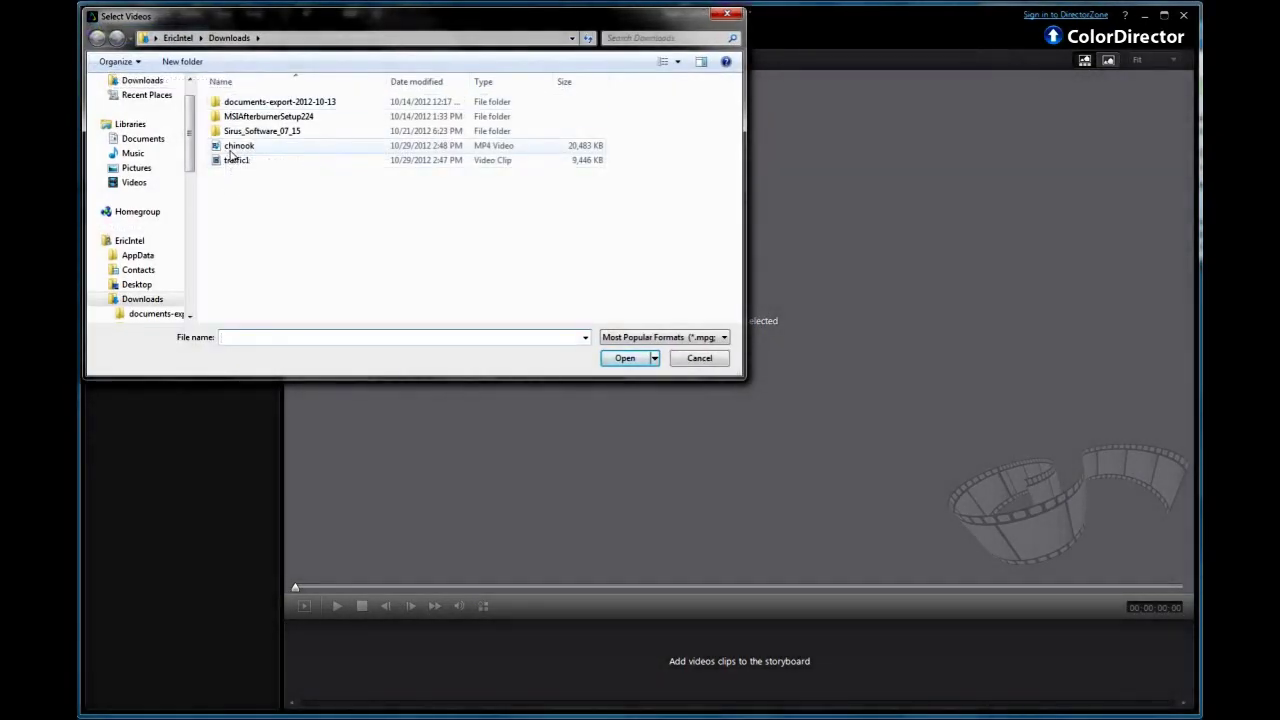
{"action": "double_click", "coordinate": [231, 150]}
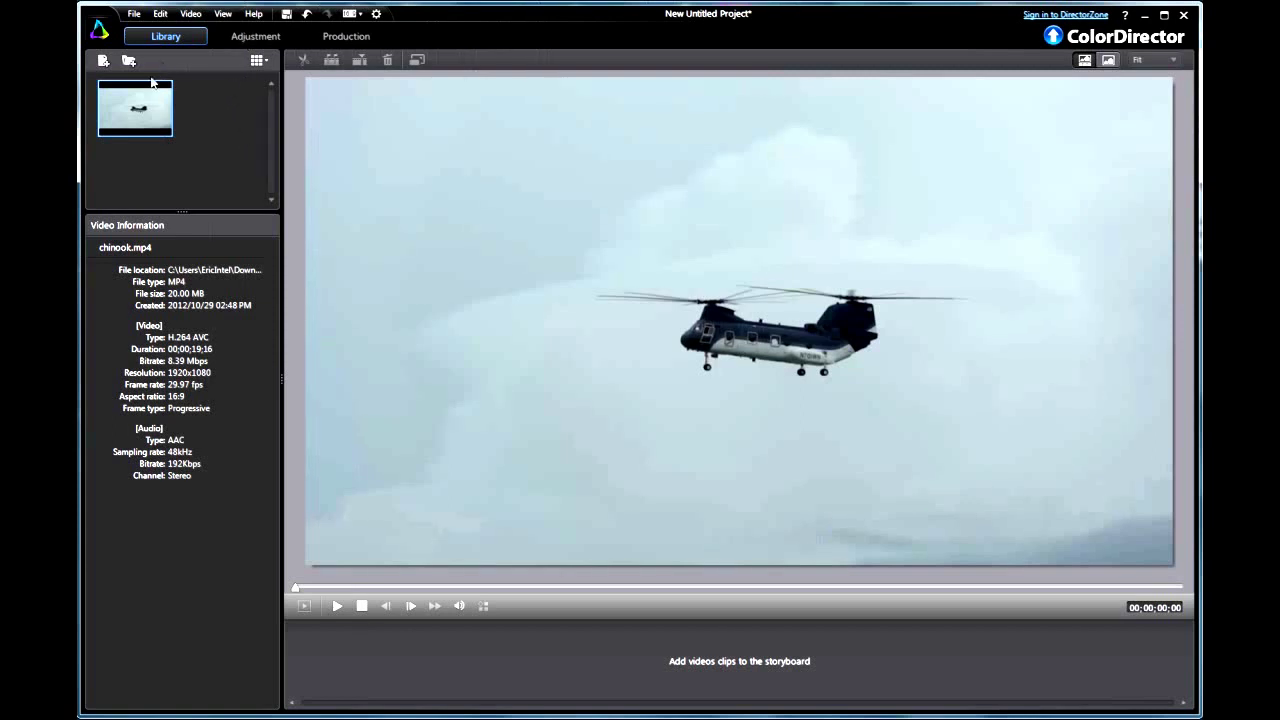
{"action": "left_click_drag", "start_coordinate": [143, 103], "coordinate": [350, 668]}
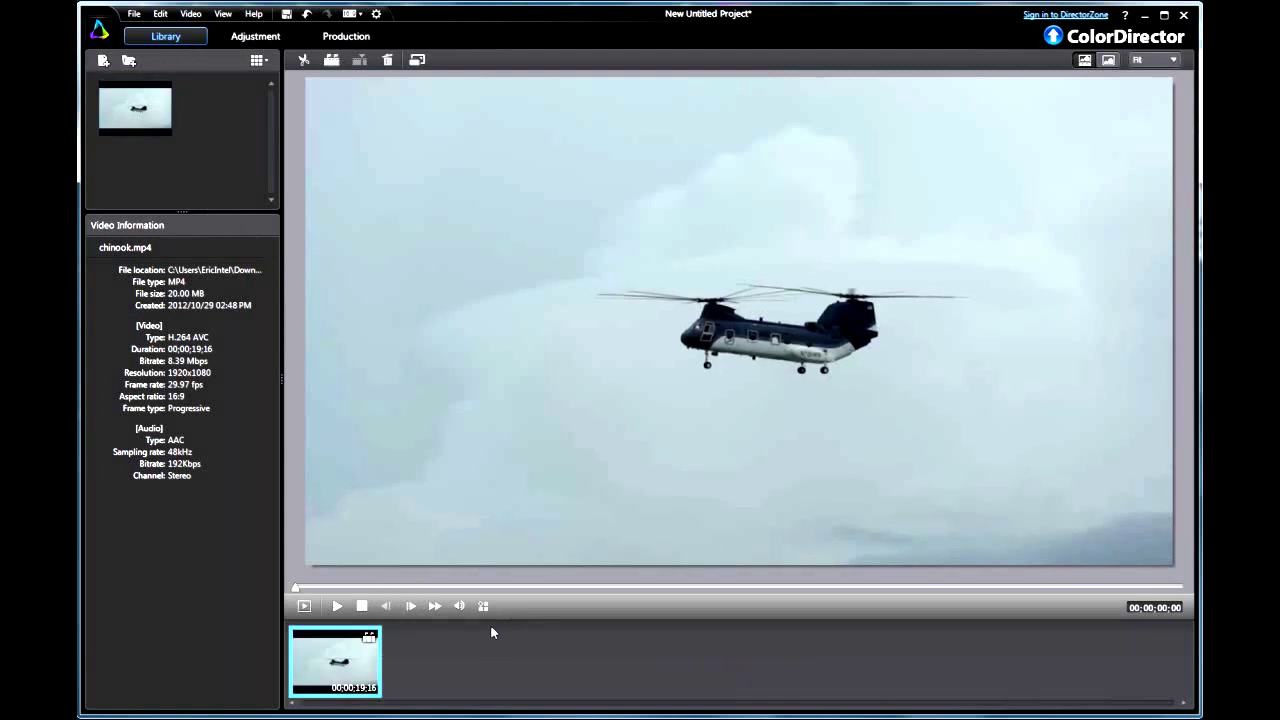
{"action": "left_click", "coordinate": [257, 38]}
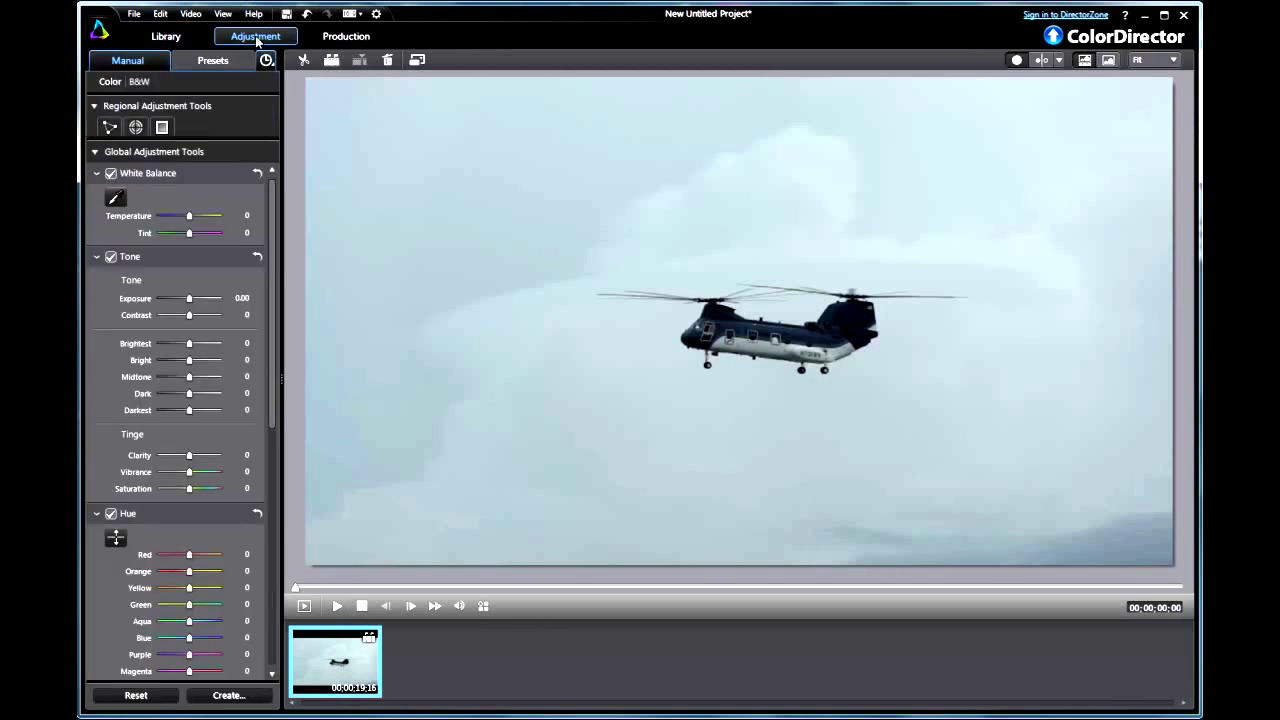
- Scroll through the Manual global adjustments to review white balance, tone and hue controls
{"action": "scroll", "coordinate": [272, 272], "scroll_direction": "down", "scroll_amount": 1}
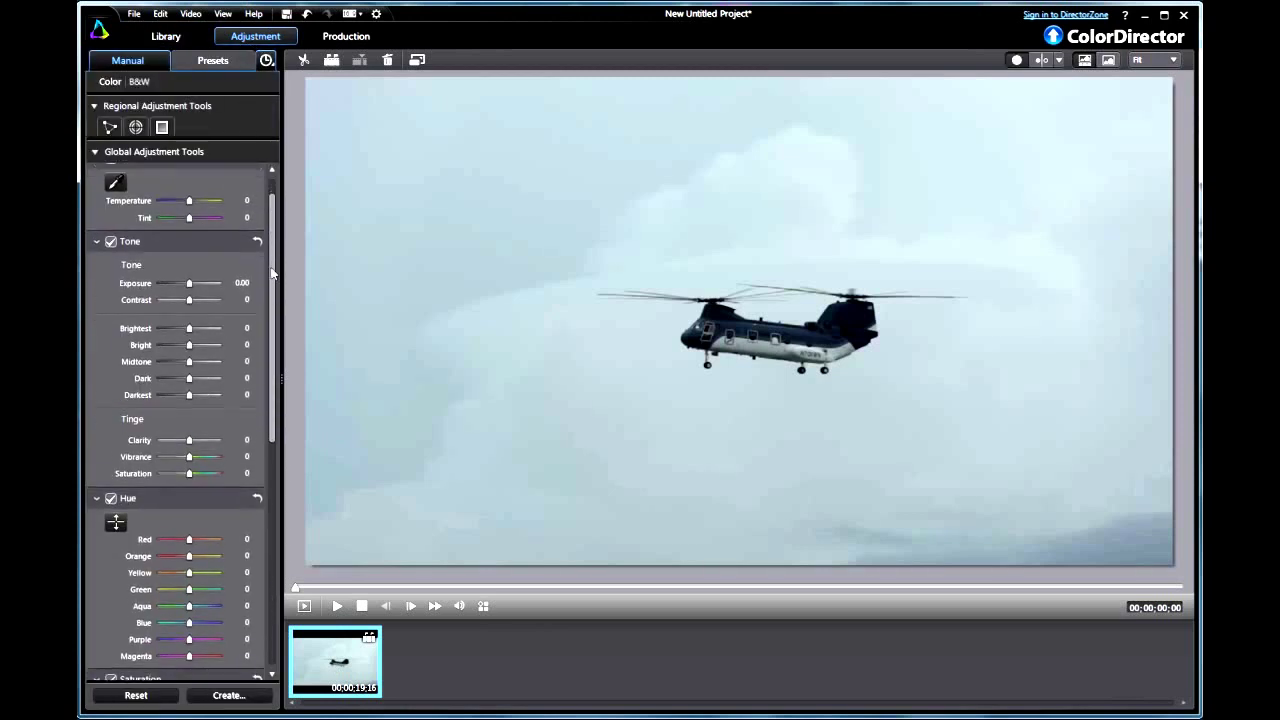
{"action": "mouse_move", "coordinate": [272, 272]}
{"action": "left_mouse_down"}
{"action": "mouse_move", "coordinate": [261, 463]}
{"action": "mouse_move", "coordinate": [268, 246]}
{"action": "left_mouse_up"}
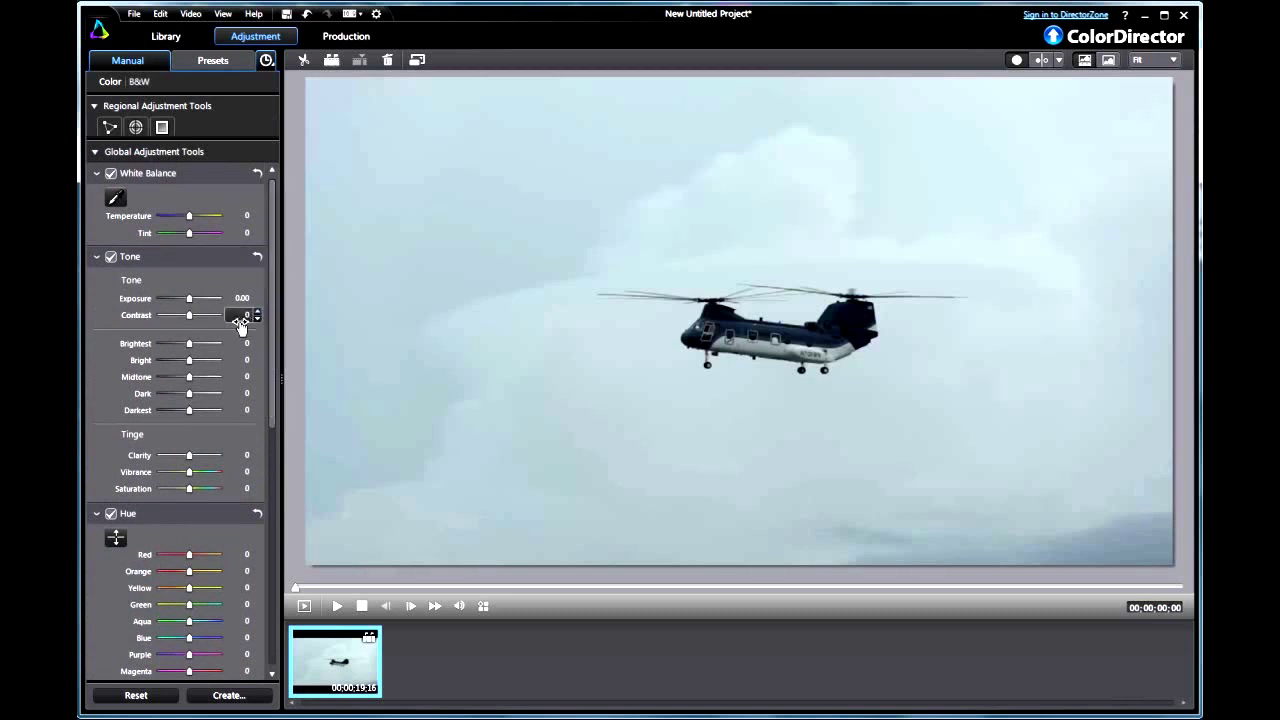
- Draw a four-point polygon selection mask around the helicopter's fuselage
{"action": "left_click", "coordinate": [107, 128]}
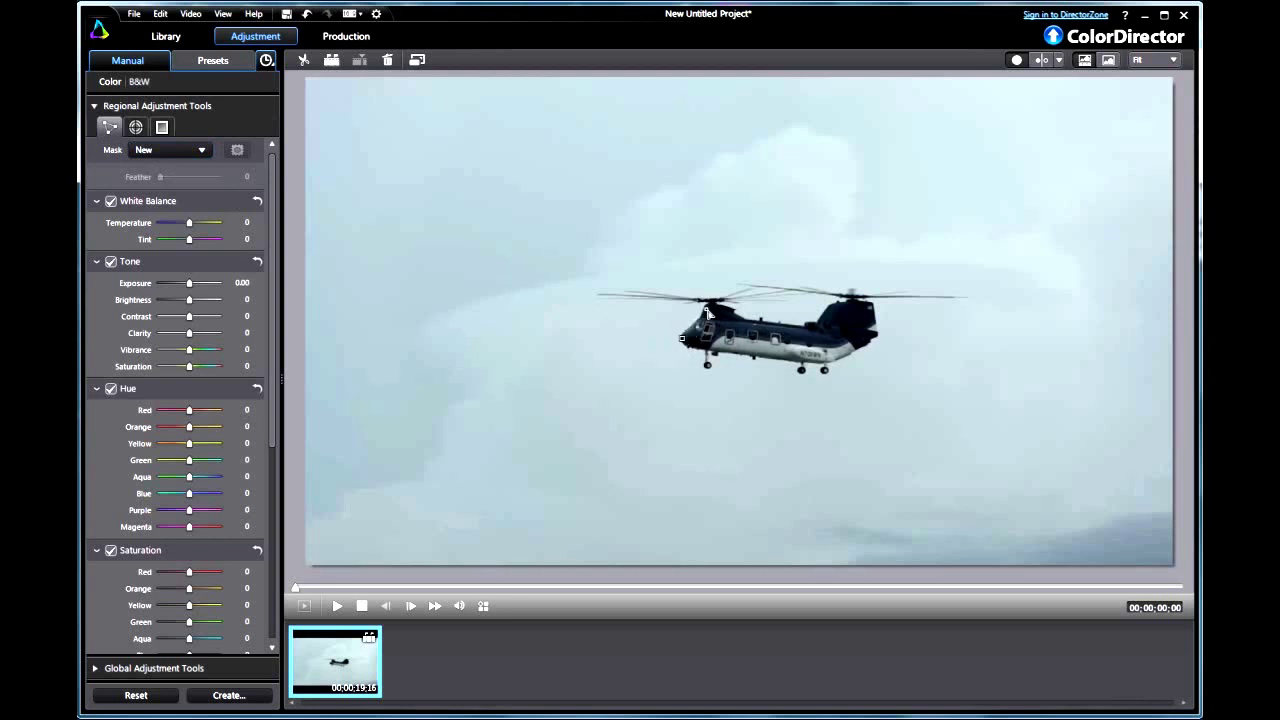
{"action": "left_click", "coordinate": [707, 313]}
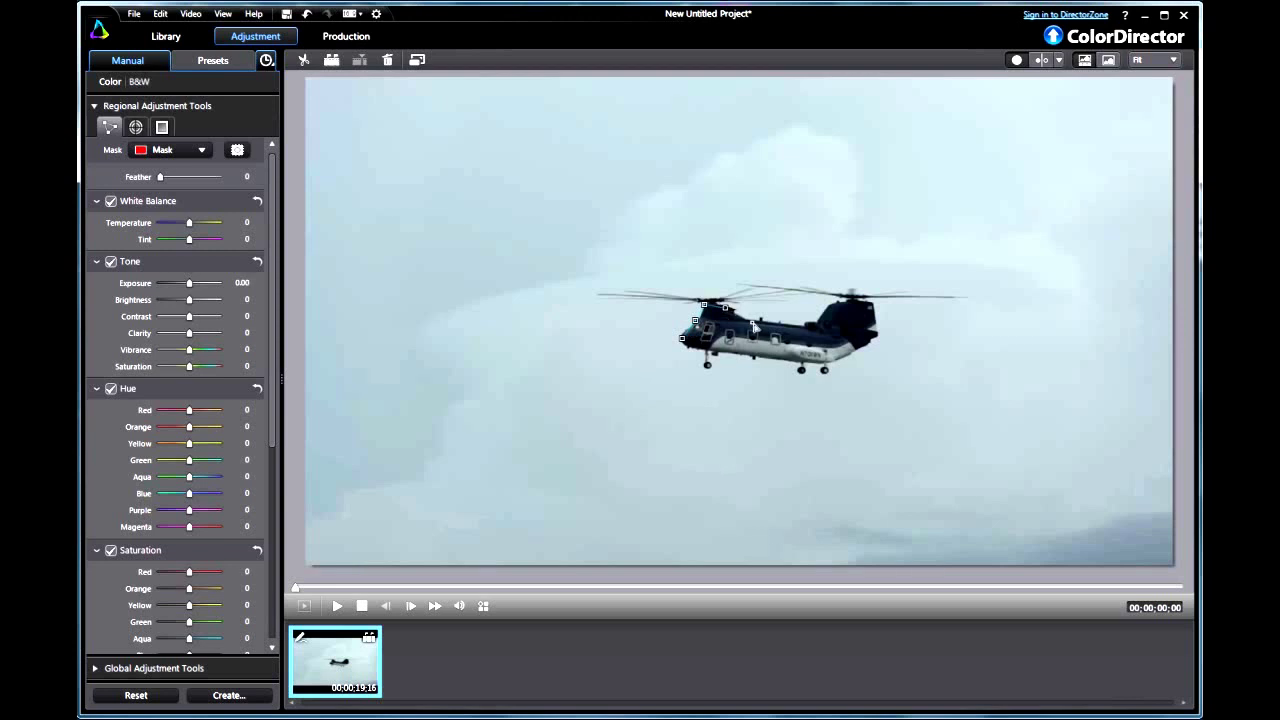
{"action": "left_click", "coordinate": [747, 321]}
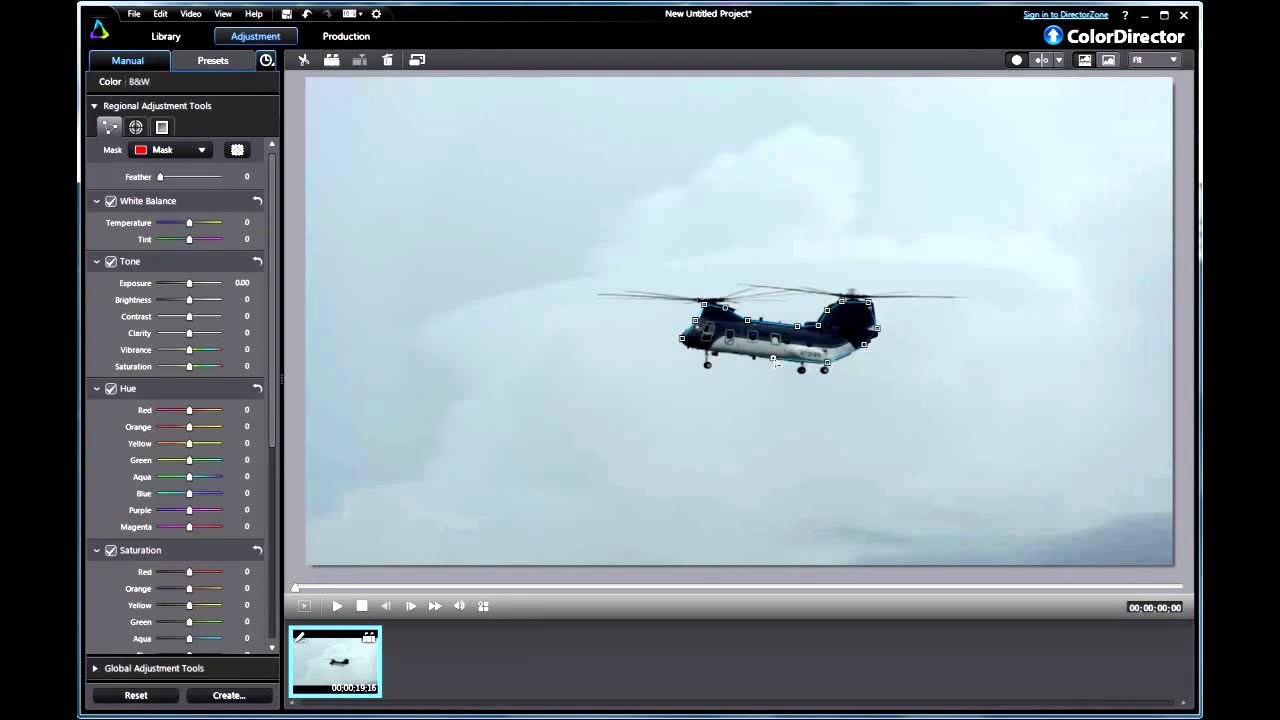
{"action": "left_click", "coordinate": [703, 349]}
{"action": "left_click", "coordinate": [683, 338]}
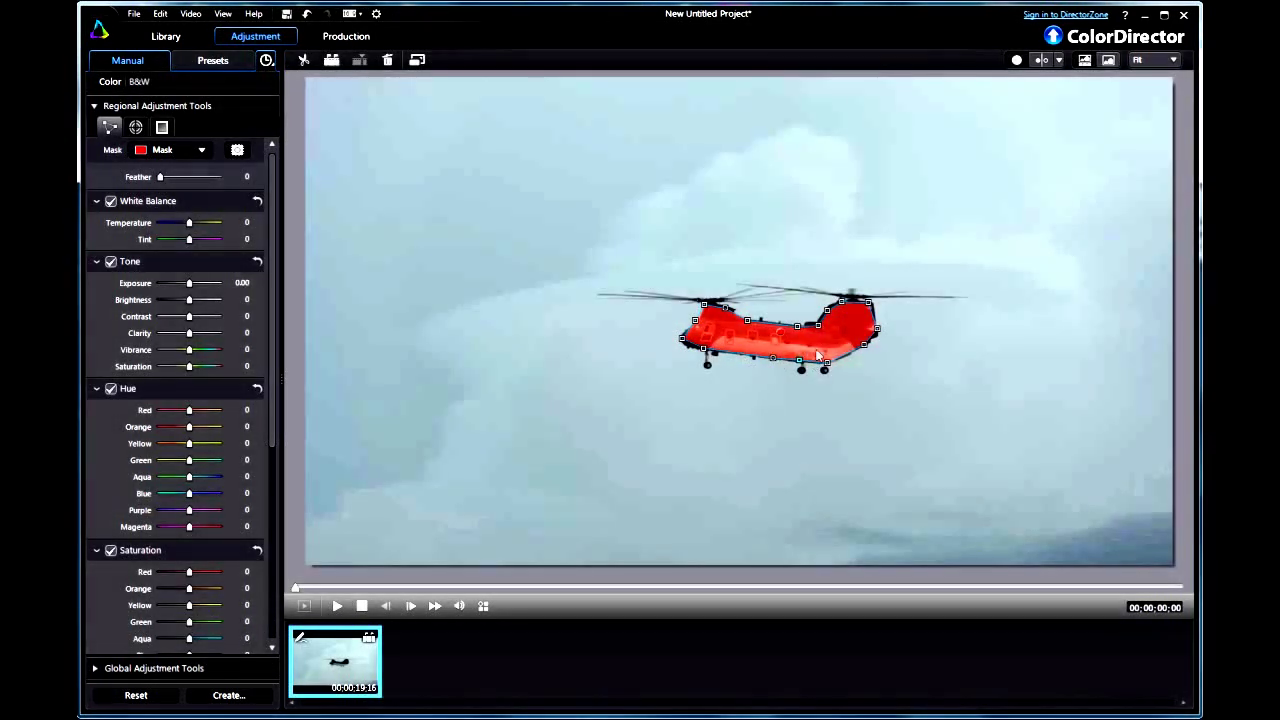
{"action": "mouse_move", "coordinate": [136, 127]}
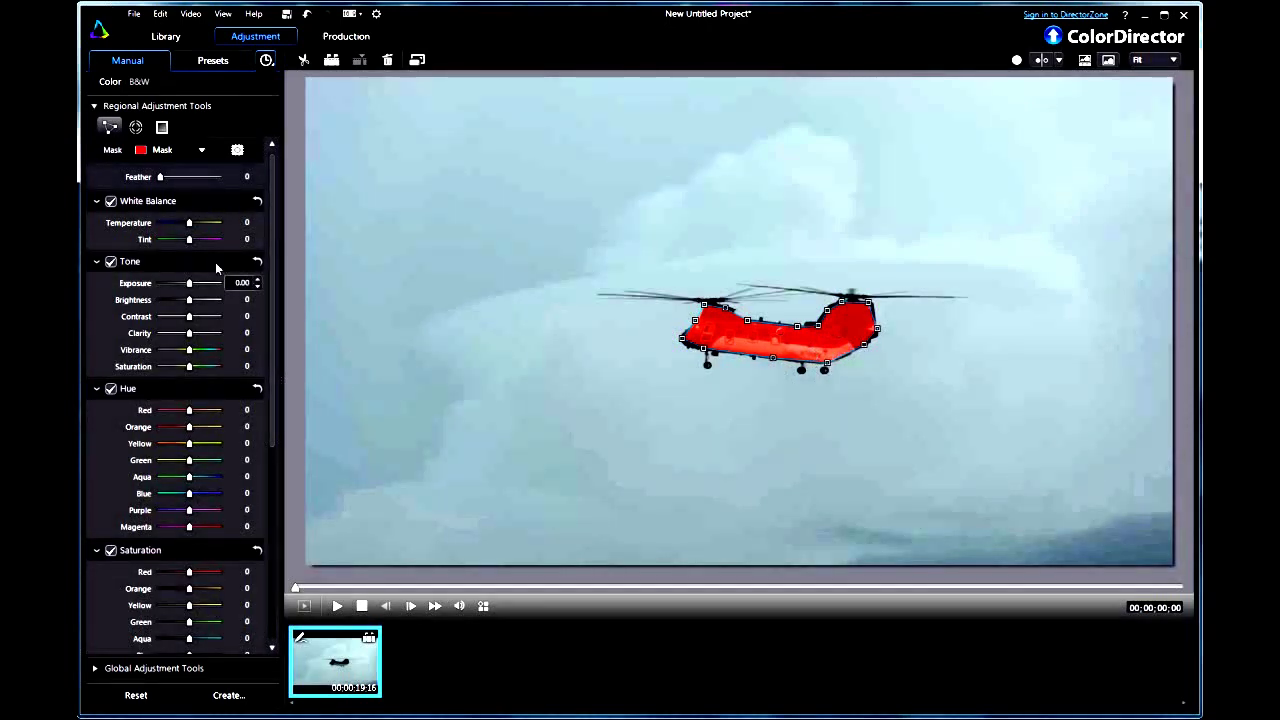
- Paint a motion-tracking brush mask over the helicopter body using a smaller brush
{"action": "left_click", "coordinate": [137, 127]}
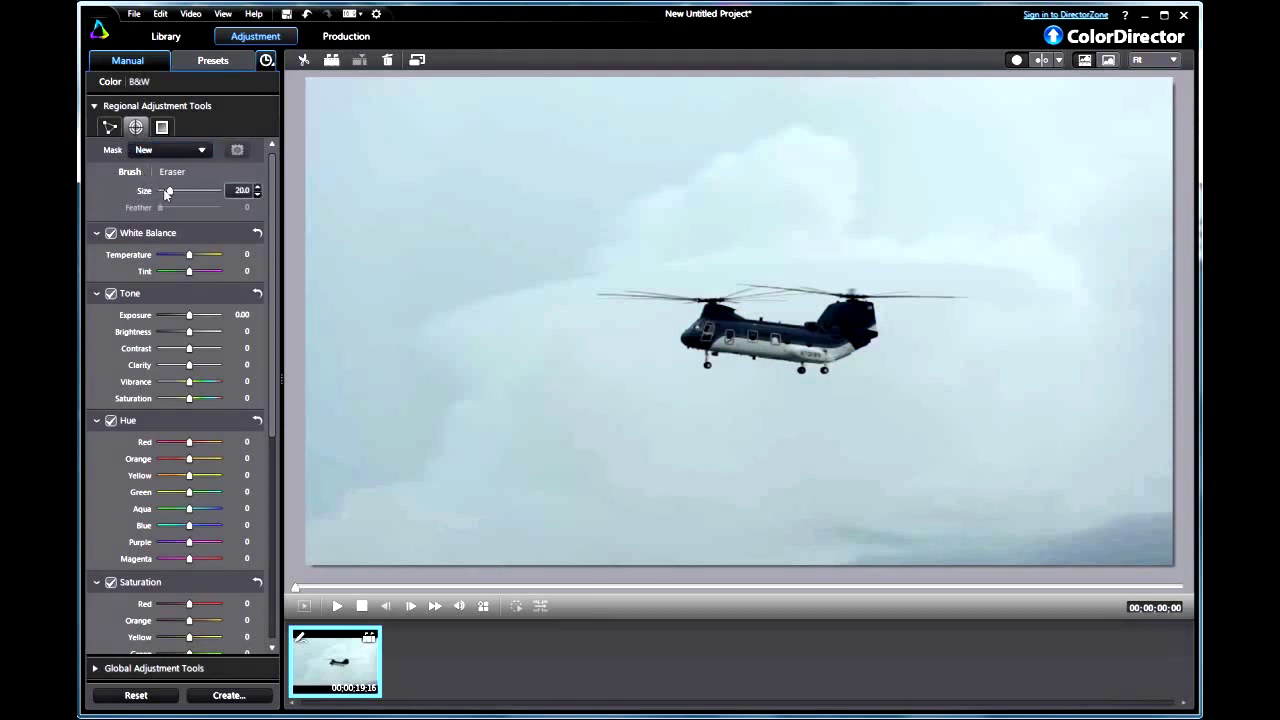
{"action": "left_click_drag", "start_coordinate": [169, 192], "coordinate": [161, 192]}
{"action": "left_click_drag", "start_coordinate": [689, 339], "coordinate": [786, 345]}
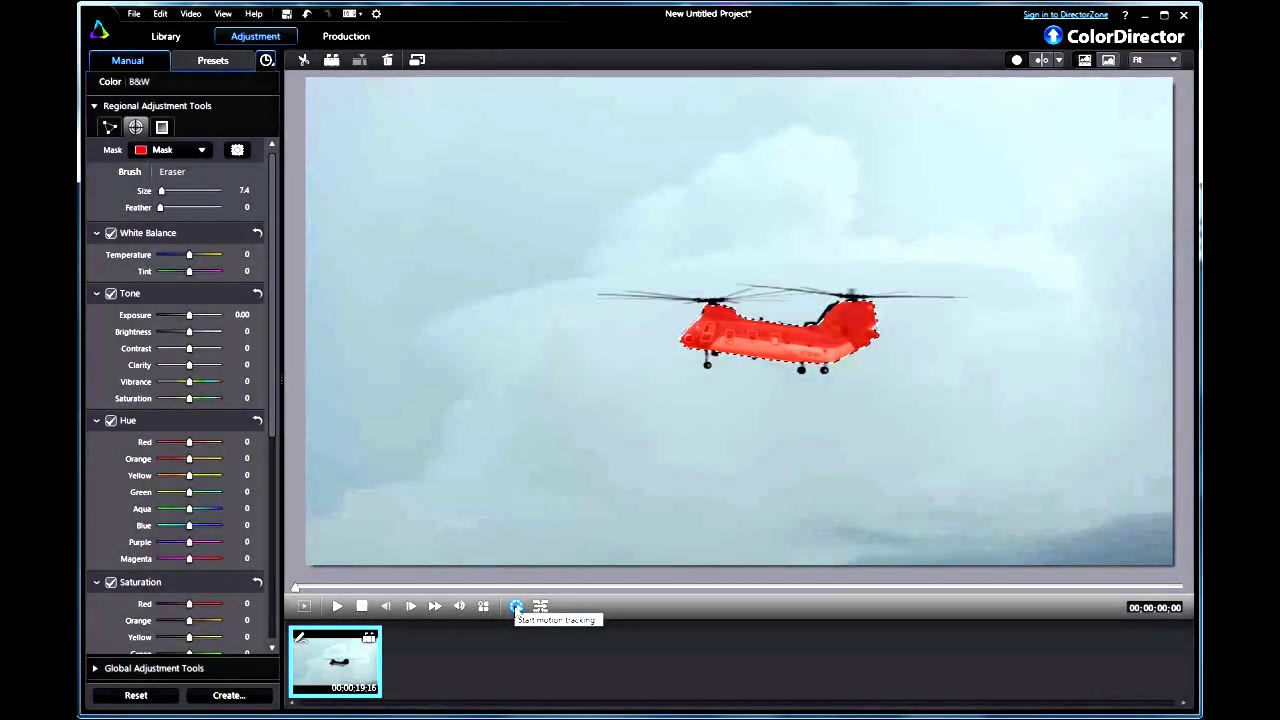
- Motion-track the helicopter mask through the clip in two start-stop passes
{"action": "left_click", "coordinate": [516, 606]}
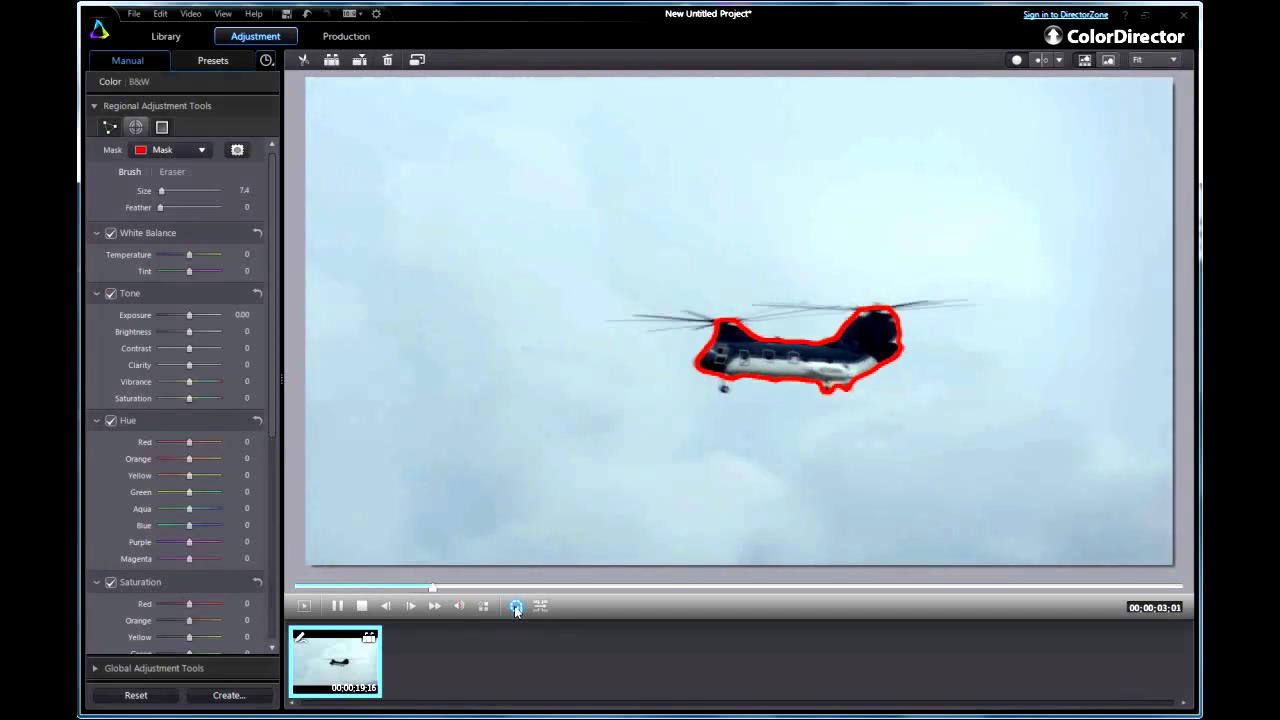
{"action": "left_click", "coordinate": [545, 606]}
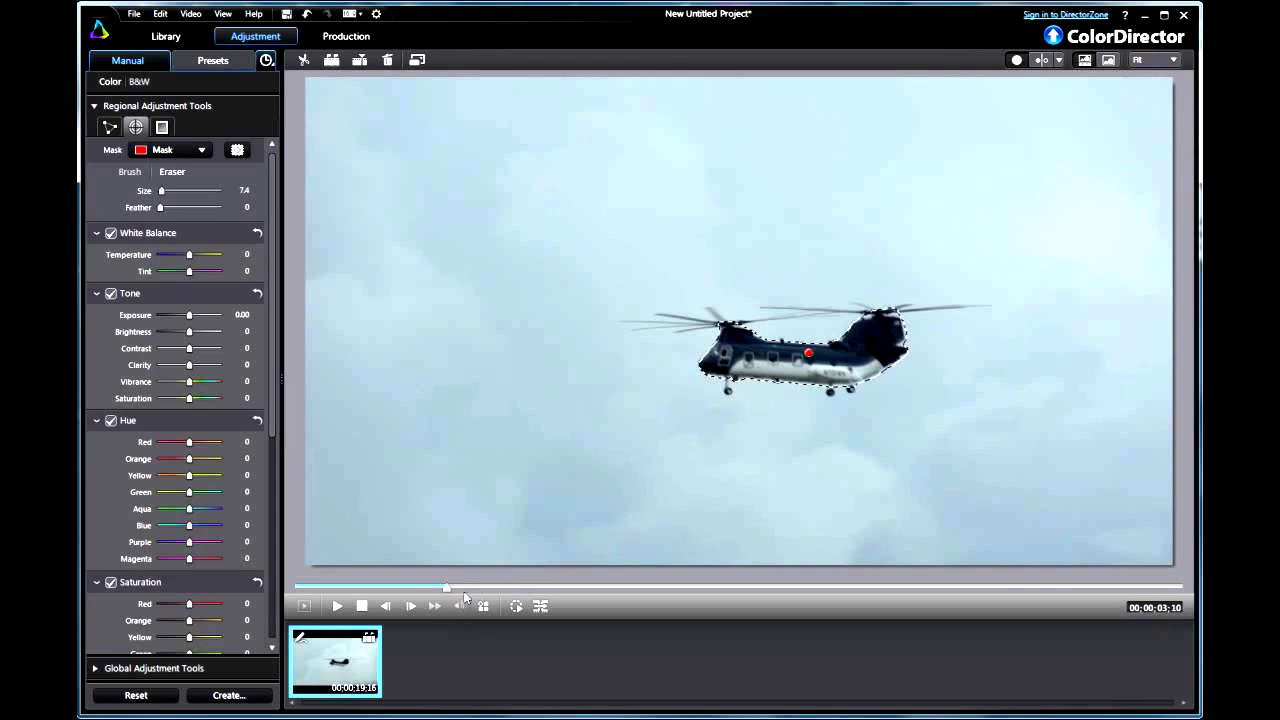
{"action": "left_click", "coordinate": [515, 607]}
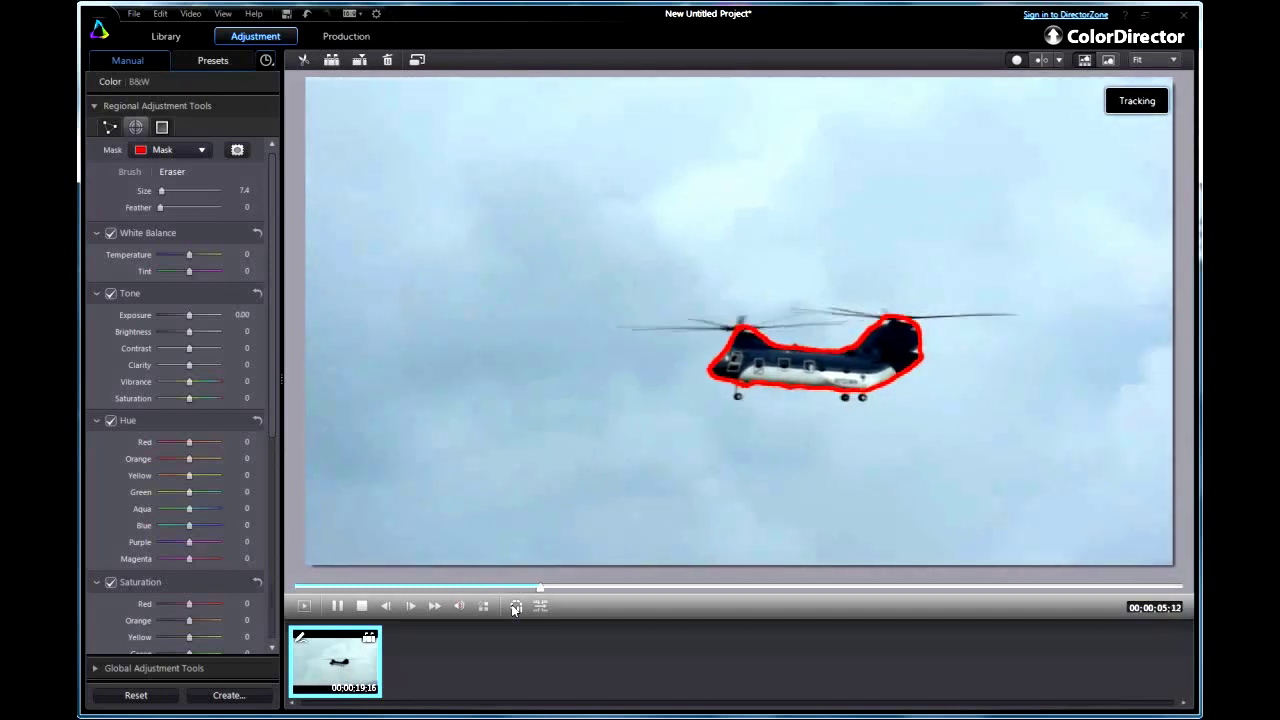
{"action": "left_click", "coordinate": [515, 607]}
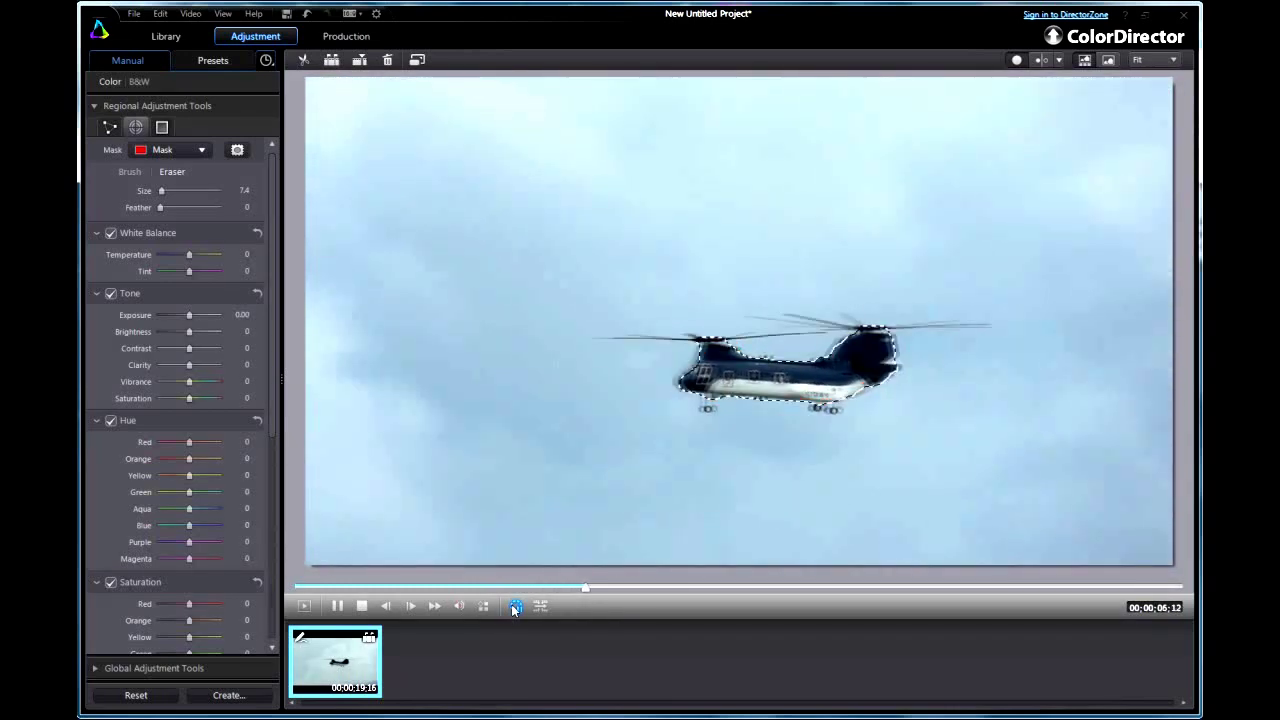
- Rewind to the clip start and cool the white balance temperature to tint the helicopter blue
{"action": "mouse_move", "coordinate": [586, 588]}
{"action": "left_mouse_down"}
{"action": "mouse_move", "coordinate": [626, 588]}
{"action": "mouse_move", "coordinate": [497, 590]}
{"action": "left_mouse_up"}
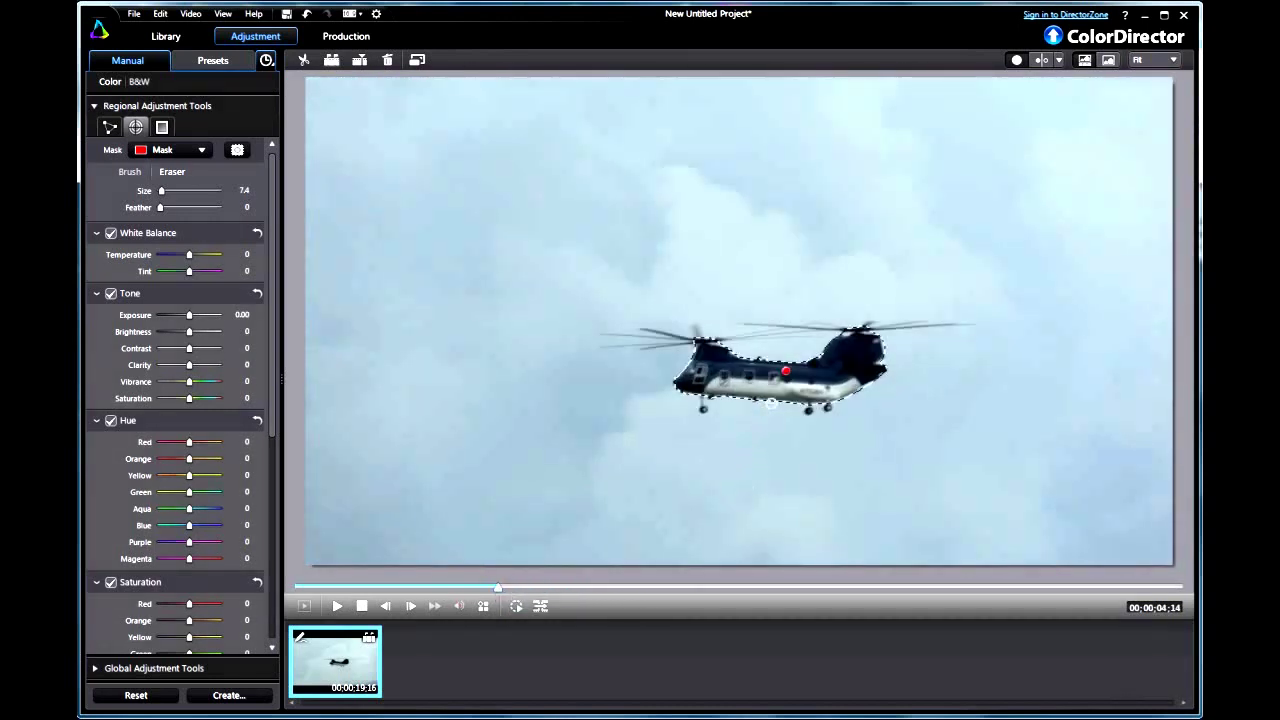
{"action": "left_click_drag", "start_coordinate": [497, 588], "coordinate": [298, 590]}
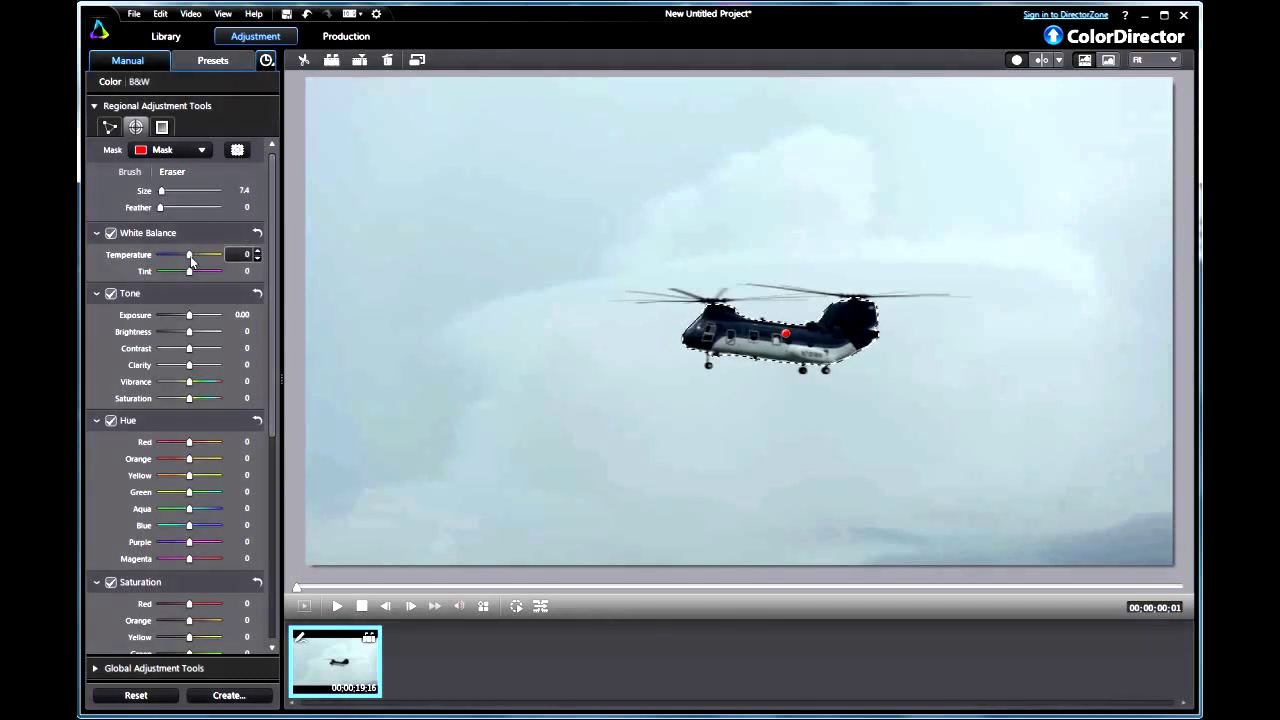
{"action": "left_click_drag", "start_coordinate": [191, 256], "coordinate": [146, 258]}
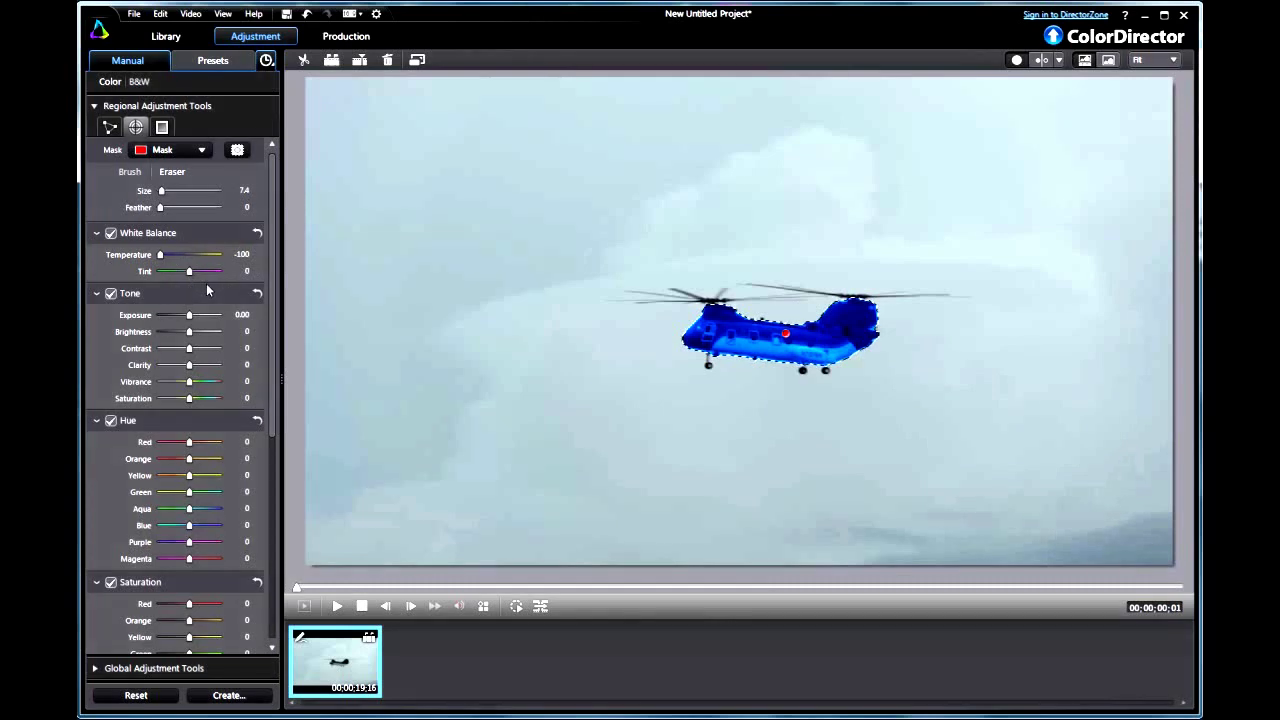
- Play back the blue-tinted helicopter, then rewind to the first frame
{"action": "left_click", "coordinate": [336, 612]}
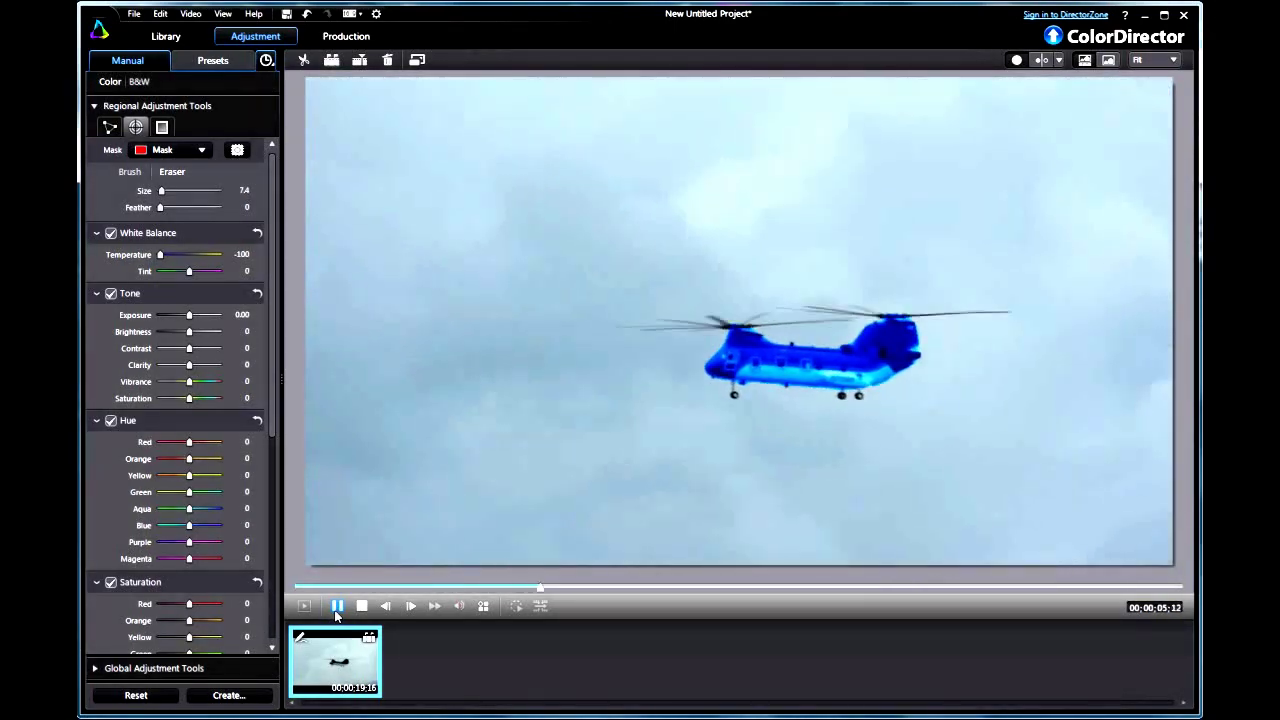
{"action": "left_click", "coordinate": [336, 612]}
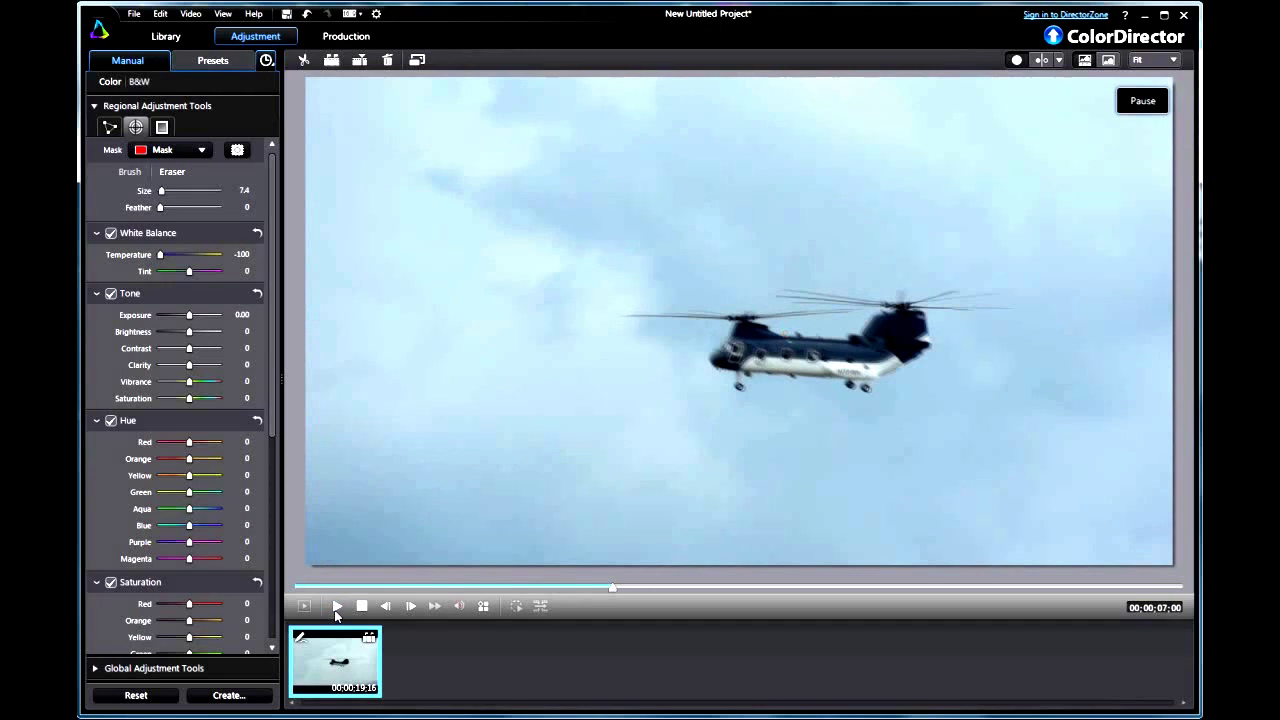
{"action": "left_click_drag", "start_coordinate": [612, 589], "coordinate": [295, 592]}
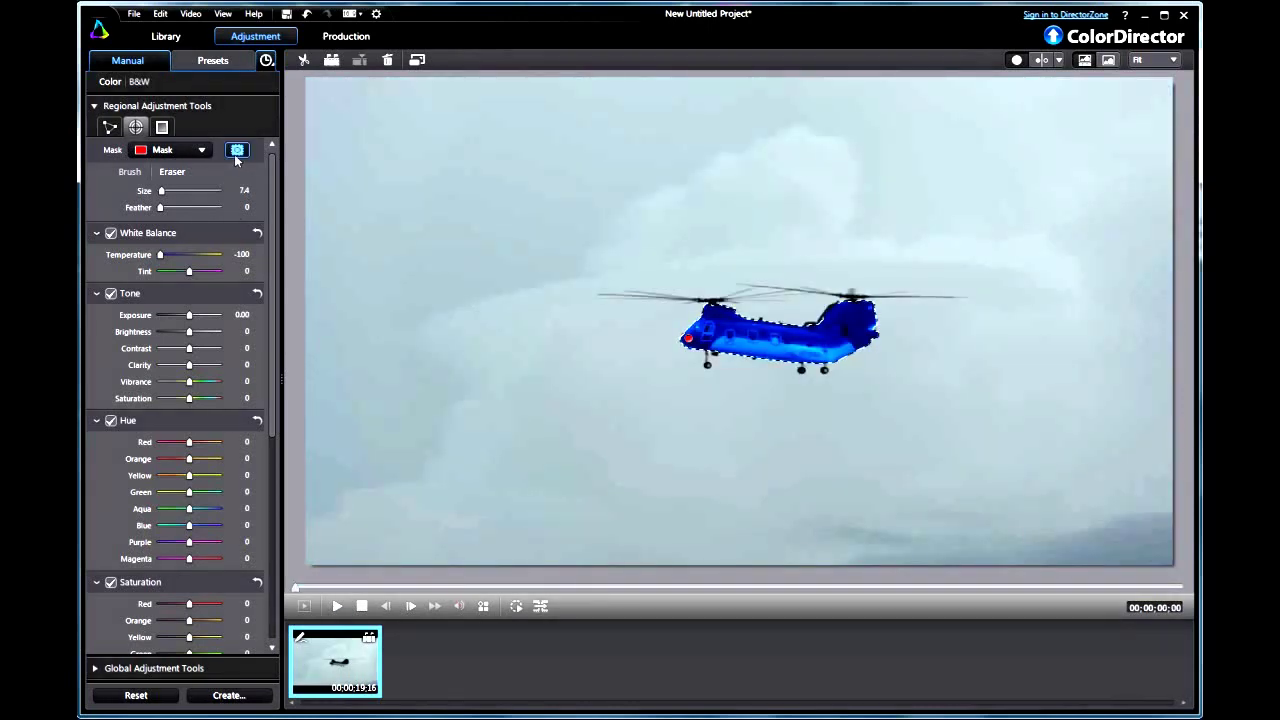
- Invert the helicopter mask and play about seven seconds to check the blue sky
{"action": "left_click", "coordinate": [237, 152]}
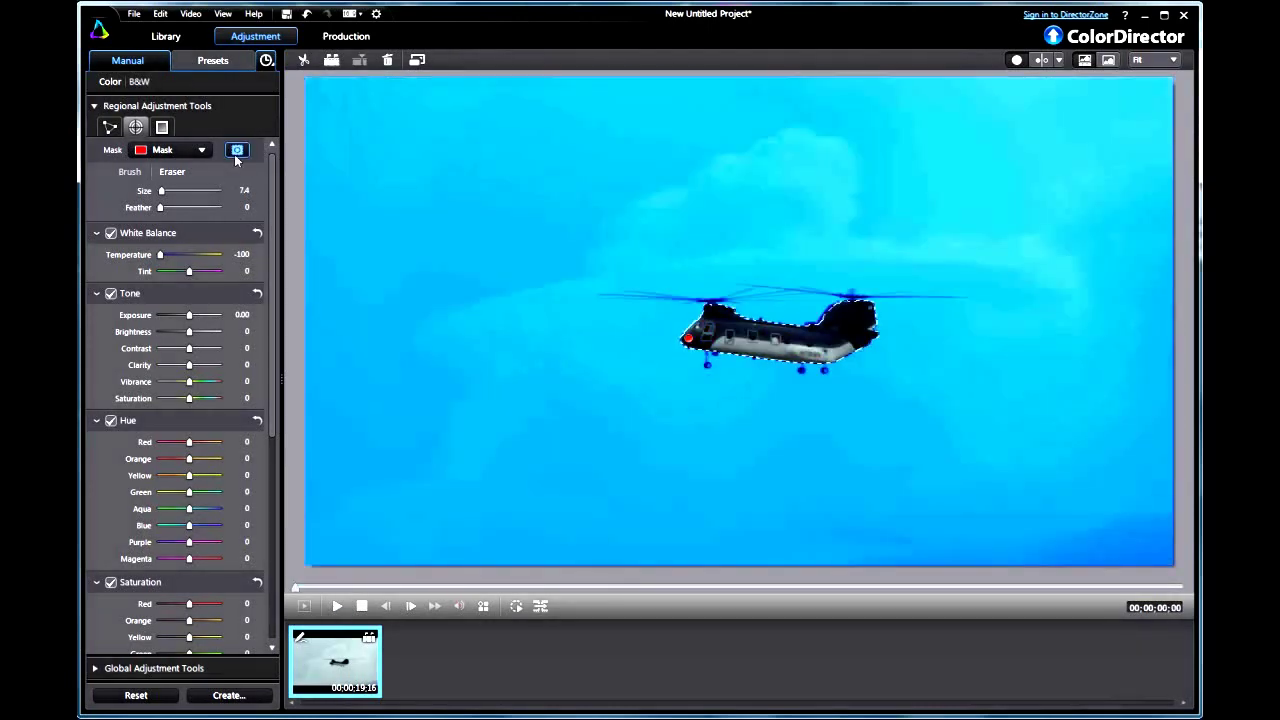
{"action": "left_click", "coordinate": [338, 606]}
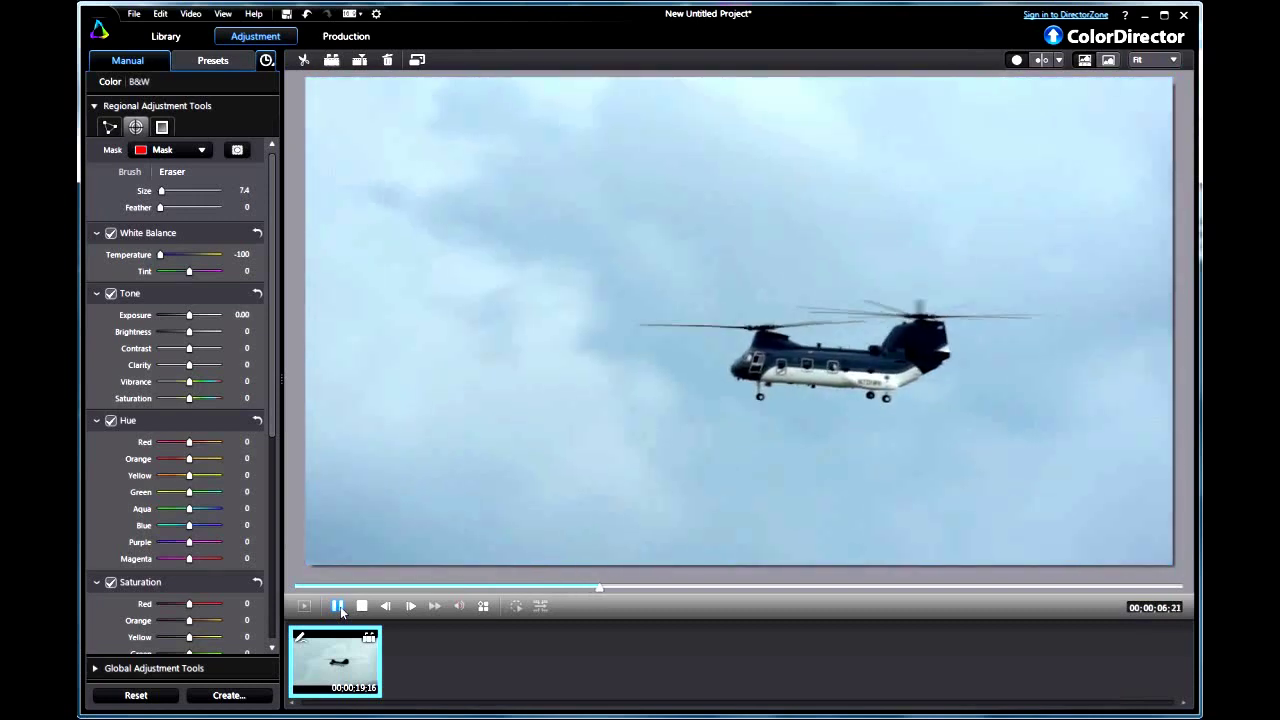
{"action": "left_click", "coordinate": [340, 606]}
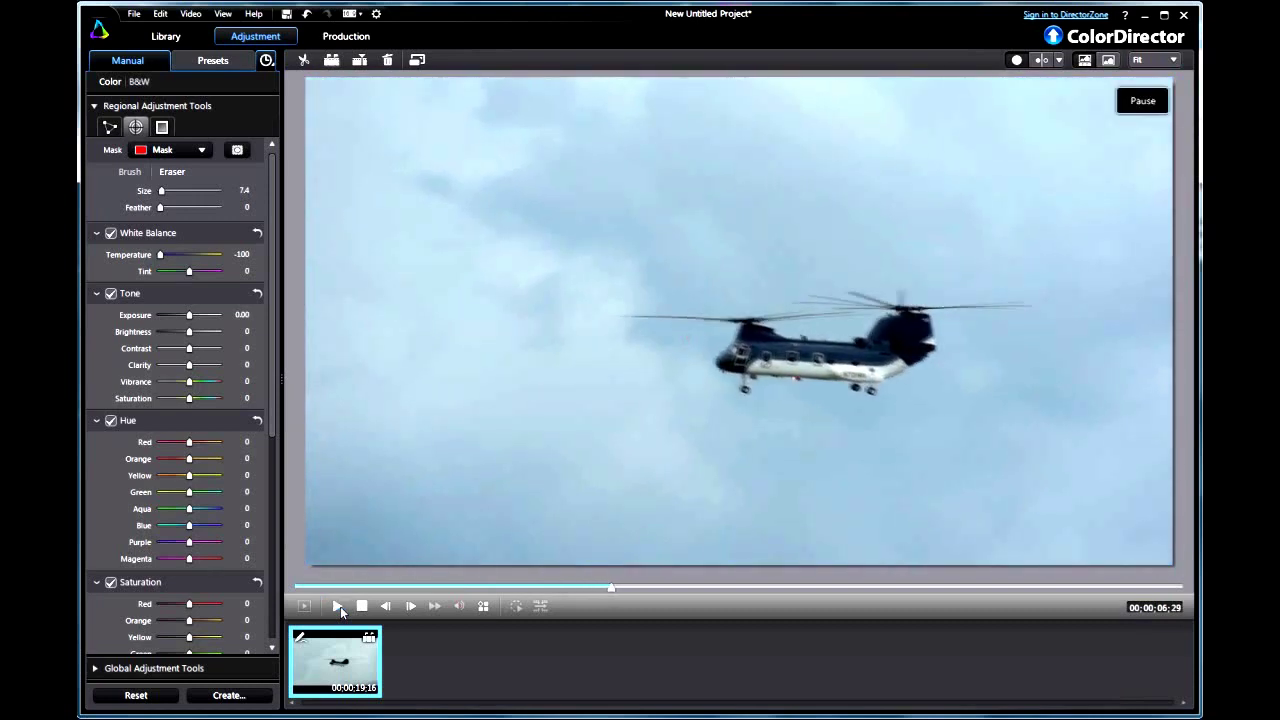
{"action": "left_click", "coordinate": [266, 61]}
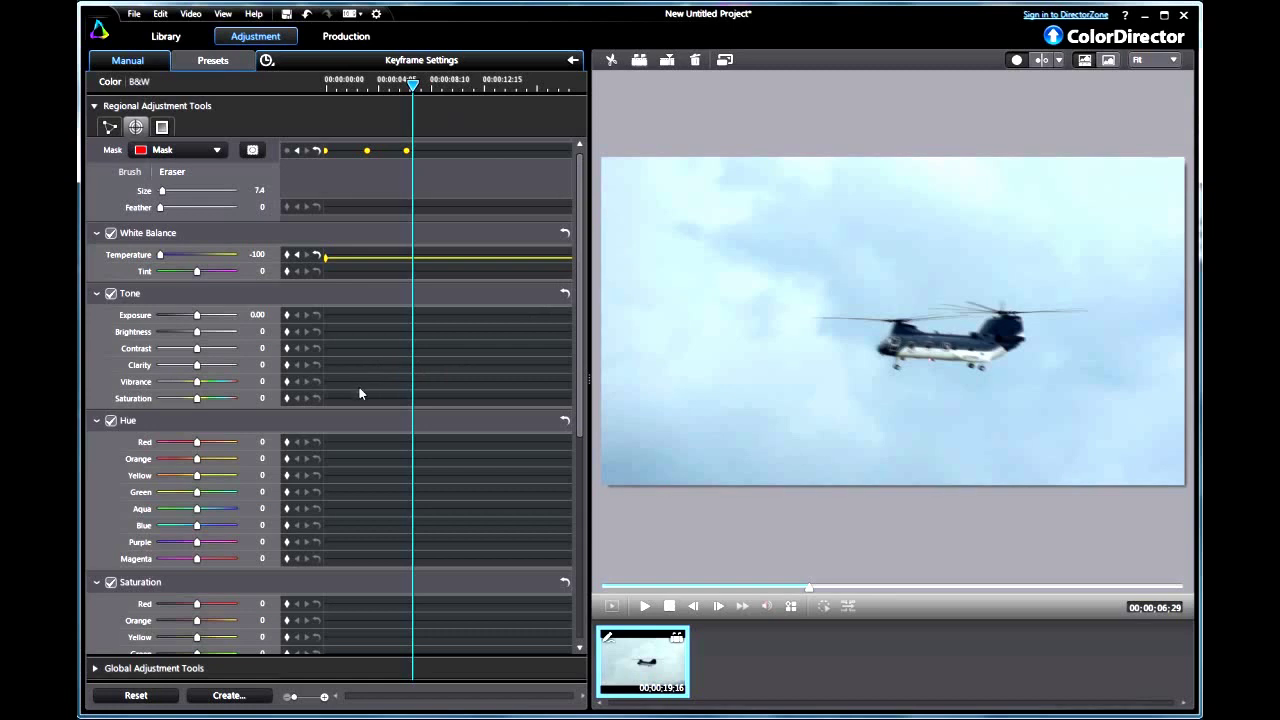
- Show the Production settings with MPEG-4 1920x1080/30p (13 Mbps) output
{"action": "left_click", "coordinate": [344, 38]}
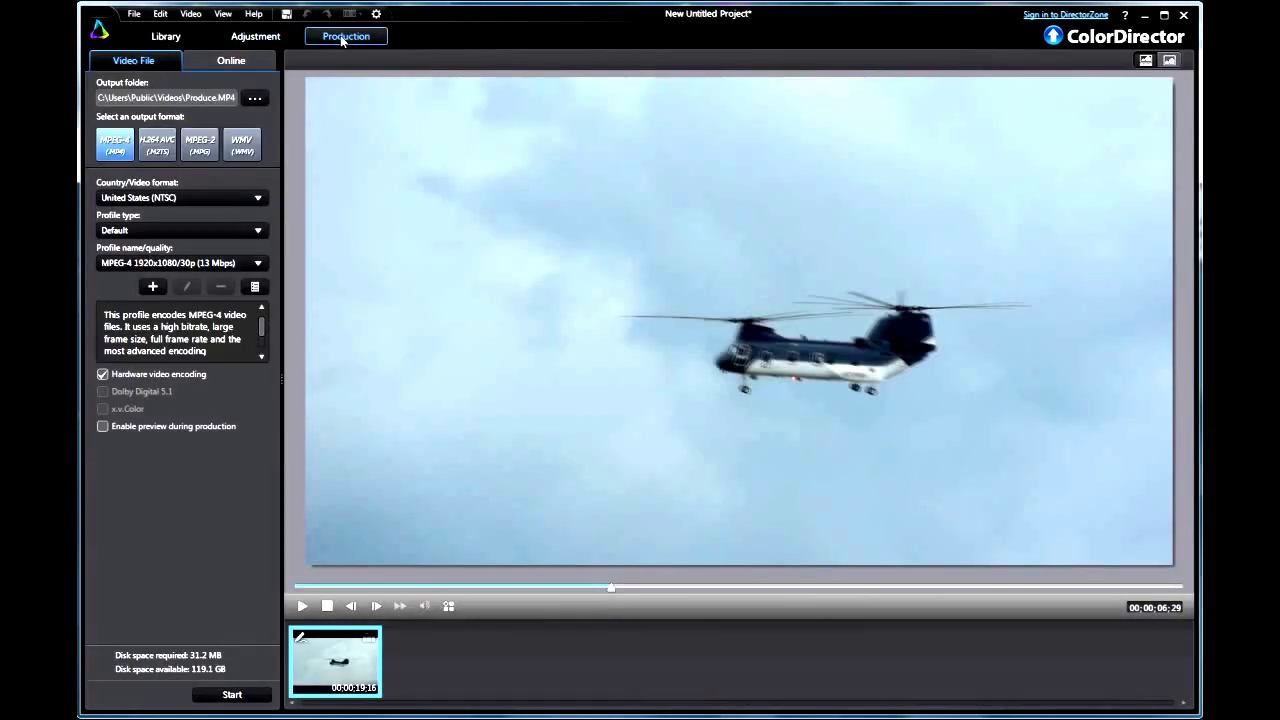